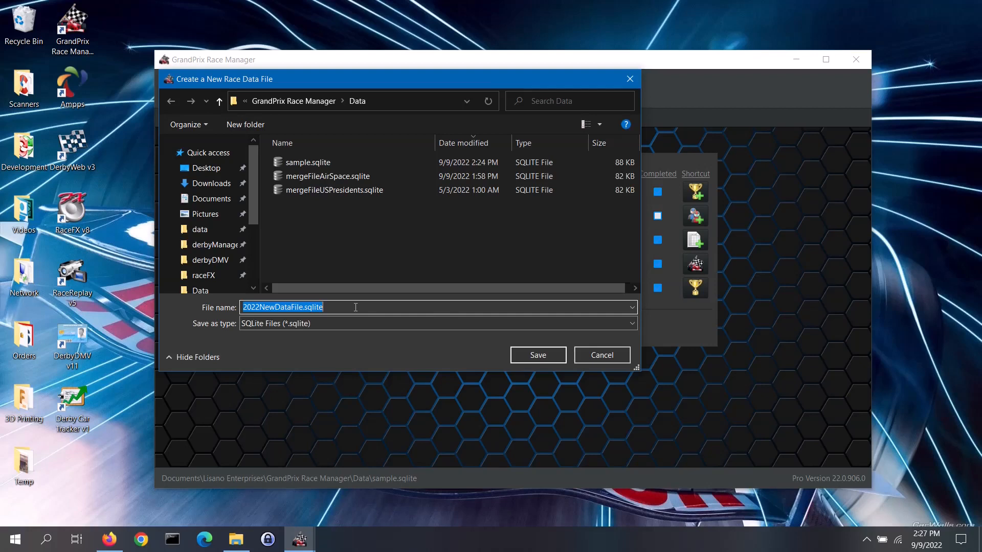
Create a race data file named 2022Race in the Data folder and suppress the data-file-opened message in future
drag(356, 307, 261, 313)
text(Race)
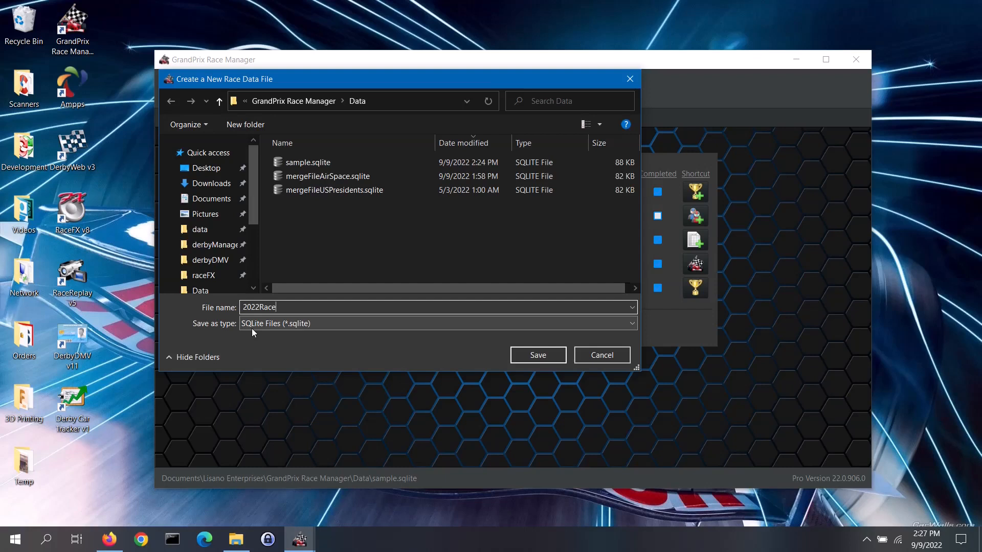
click(447, 101)
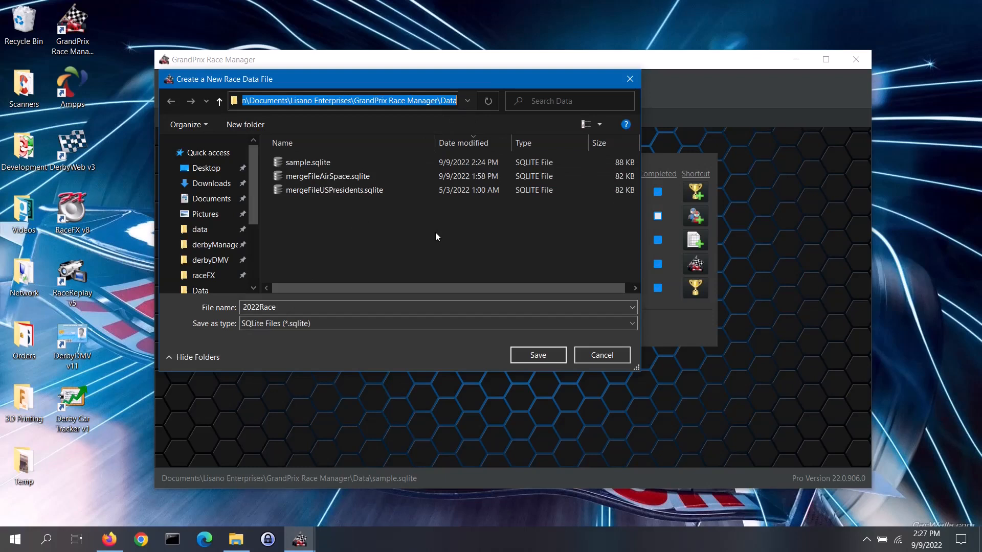
click(529, 359)
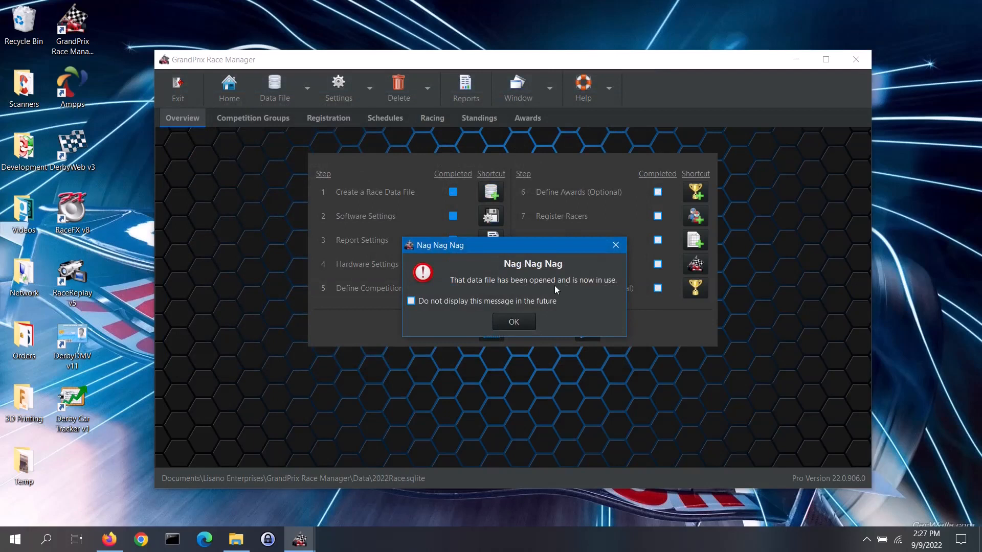
click(411, 302)
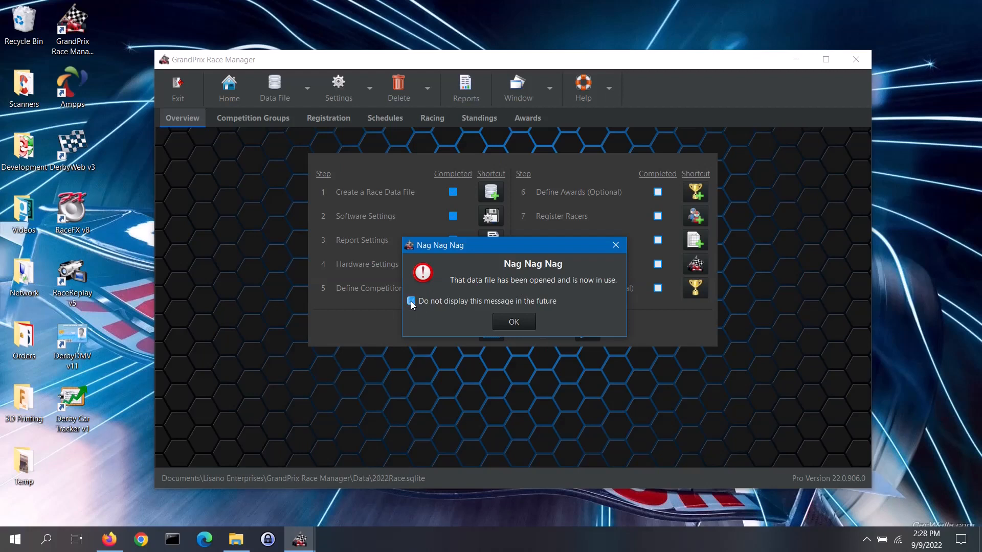
click(495, 320)
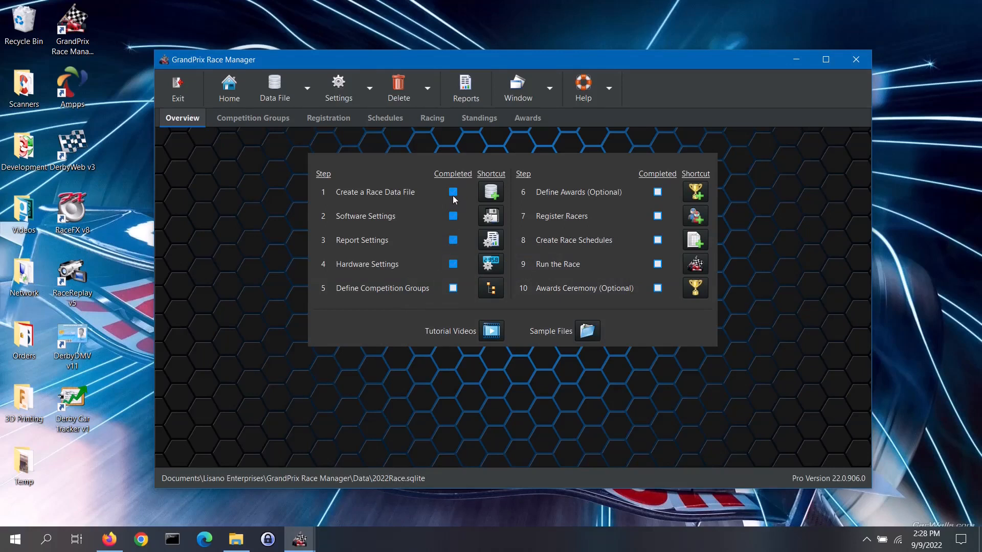
Create a second race data file named 2022Test in the same Data folder
click(492, 193)
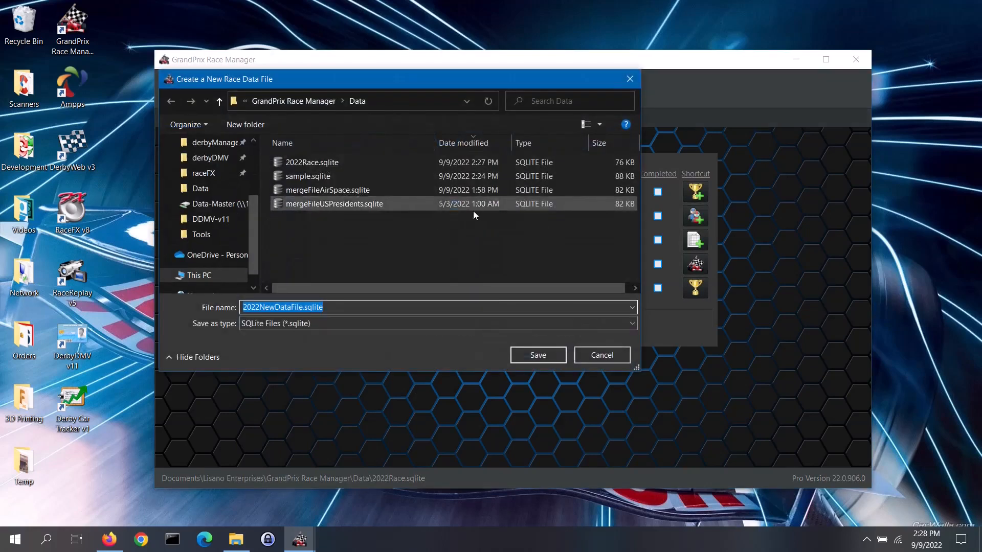
drag(259, 308, 351, 310)
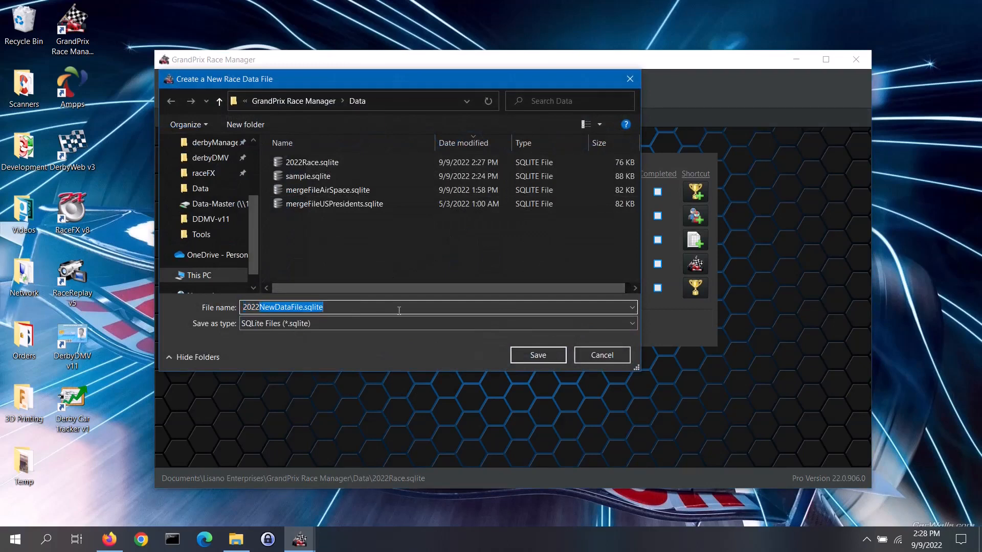
text(Test)
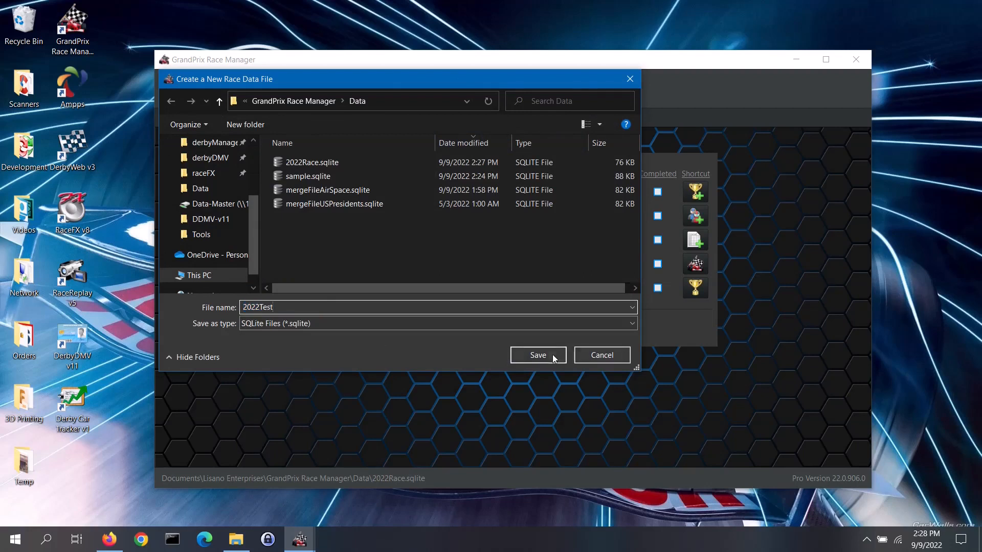
click(554, 358)
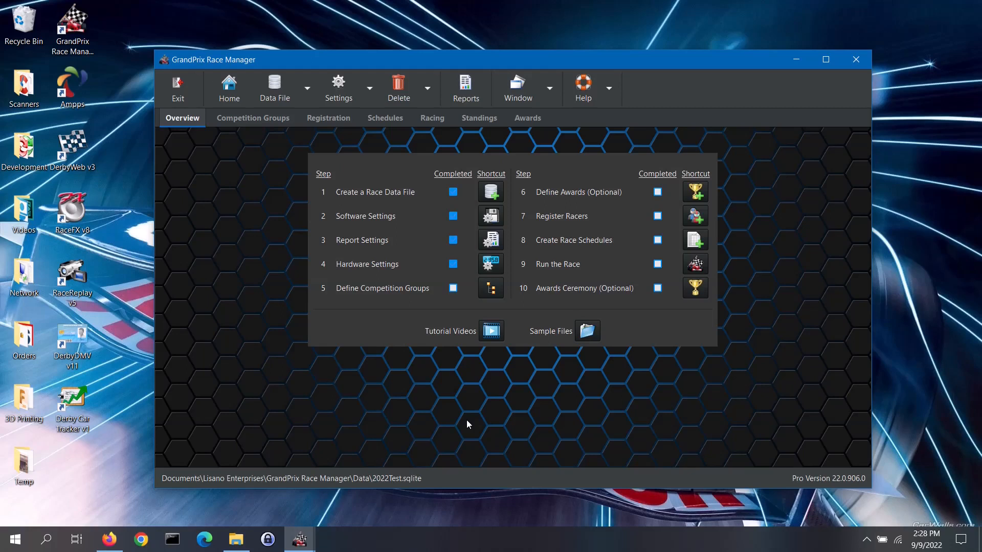
Open the existing data file 2022Race.sqlite from the Data folder
click(280, 90)
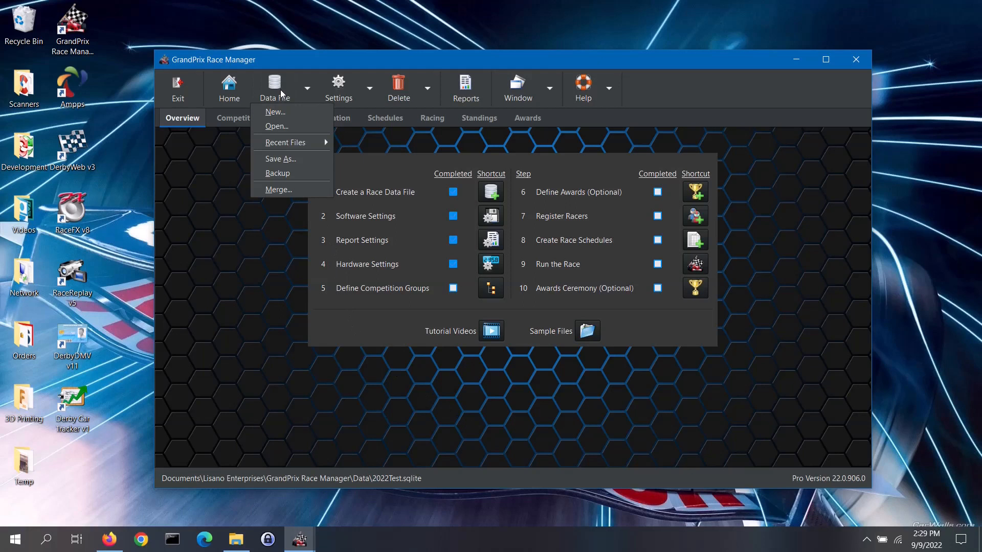
click(309, 125)
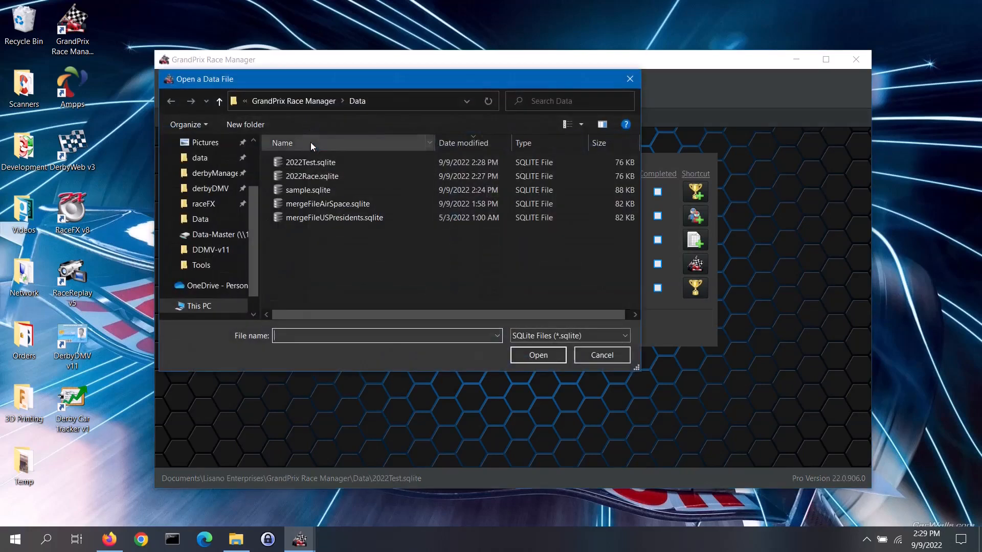
click(316, 176)
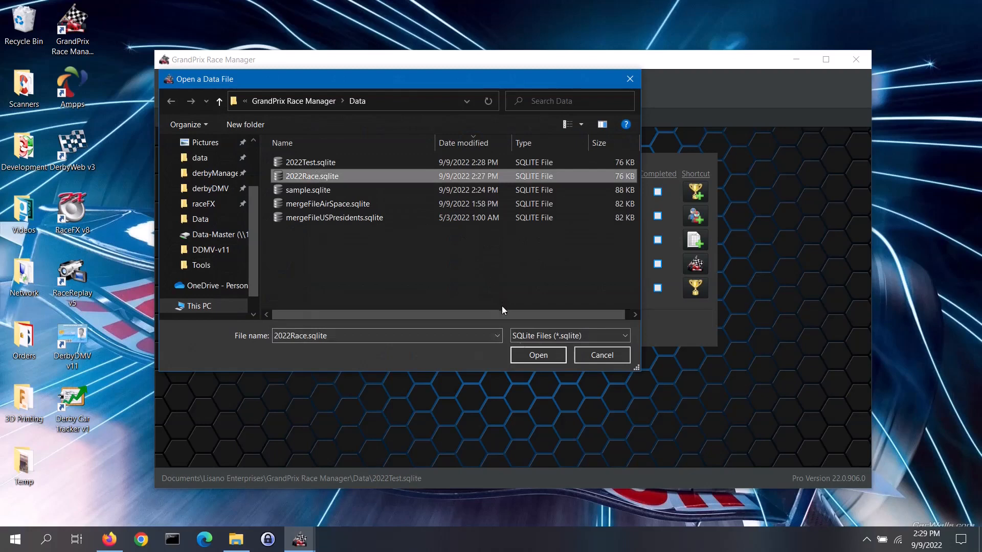
click(524, 355)
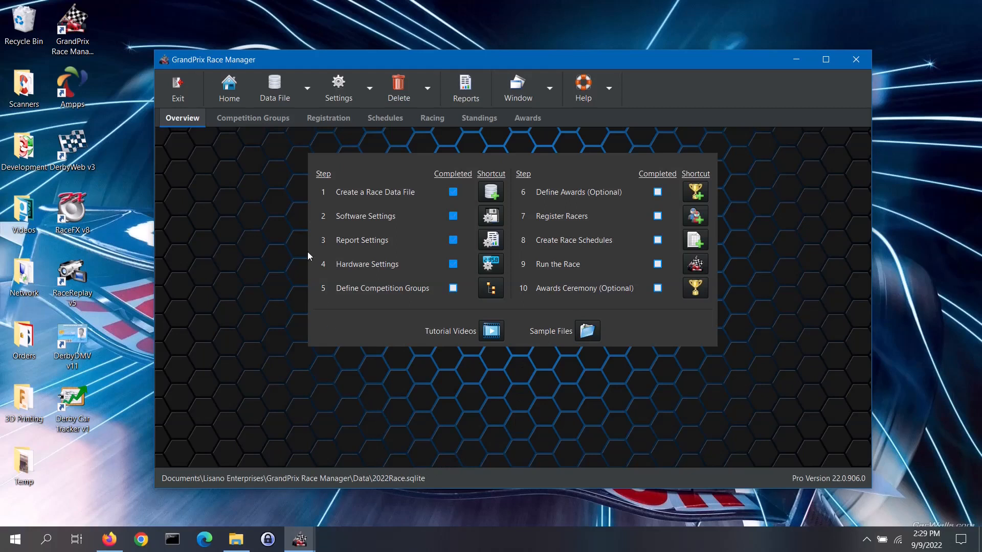
Switch back to 2022Test.sqlite using the list of recently used data files
click(281, 85)
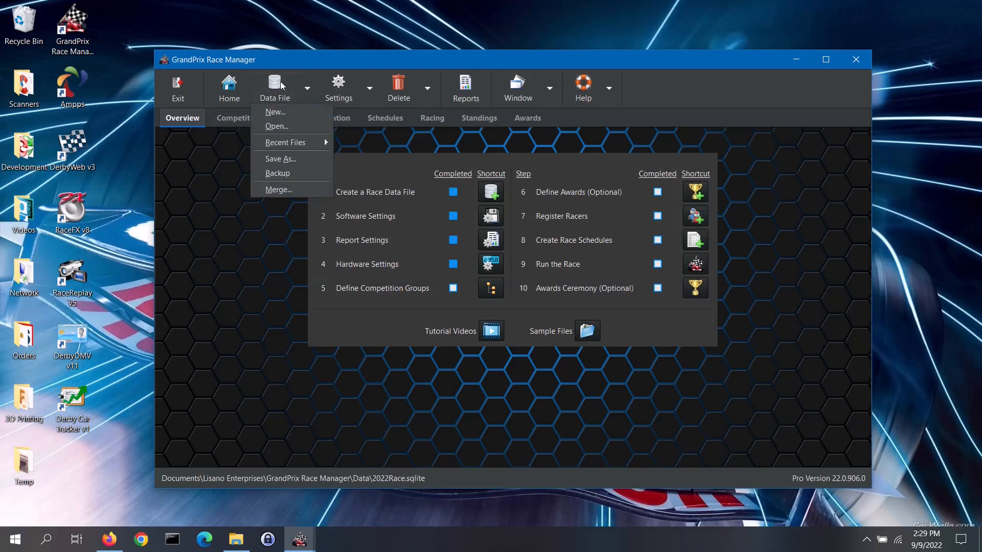
mouse_move(285, 143)
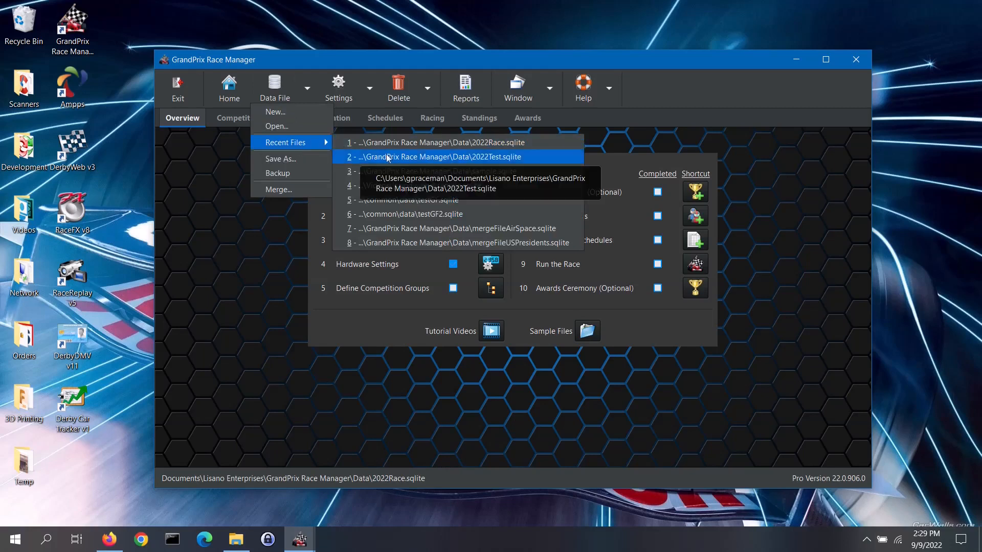
click(422, 160)
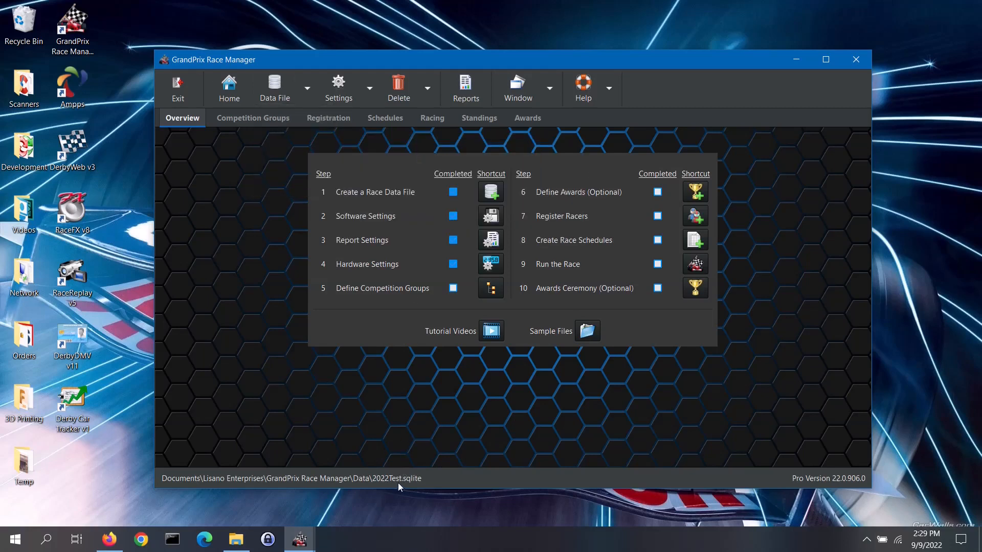
Save the current data file as a copy named 2022Test - Copy.sqlite in the Data folder
click(279, 93)
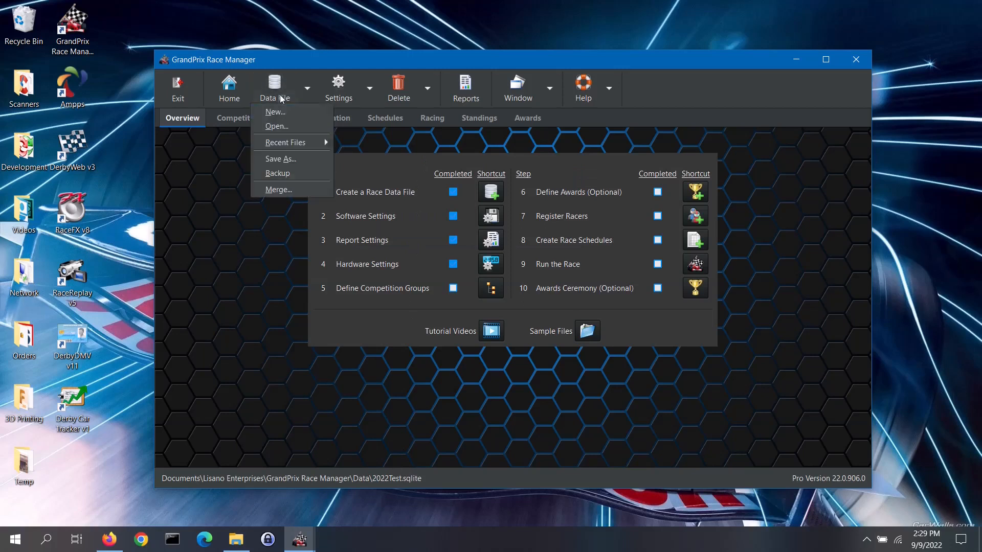
click(280, 159)
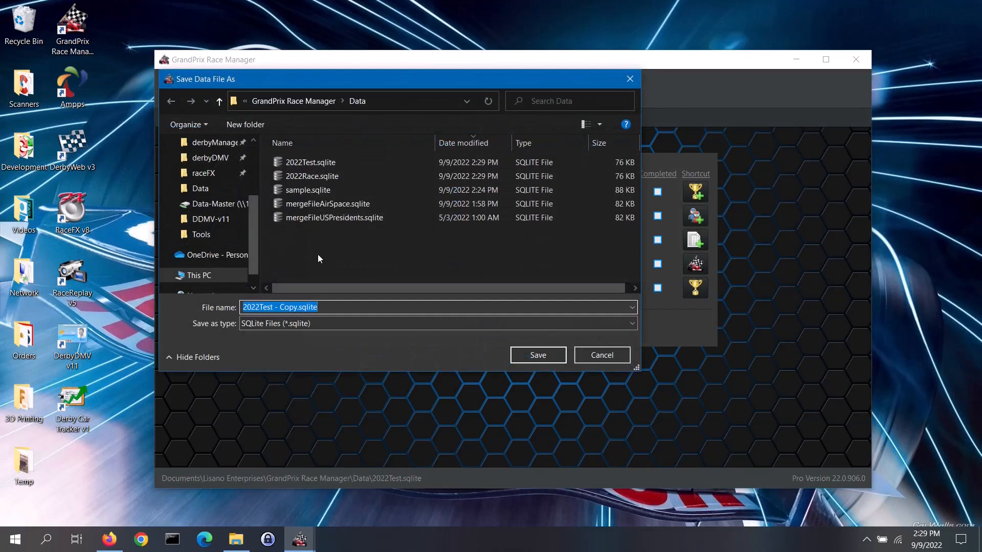
click(549, 358)
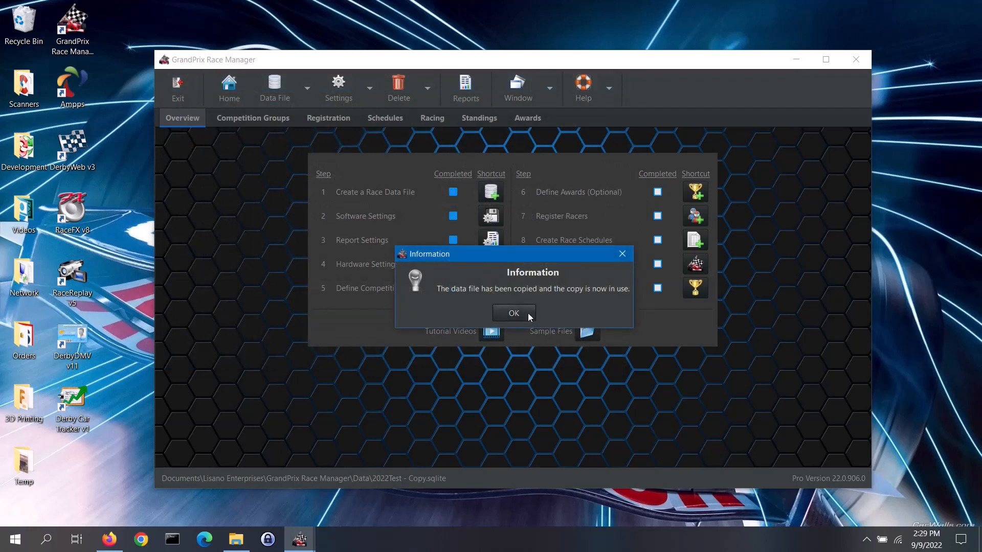
click(528, 313)
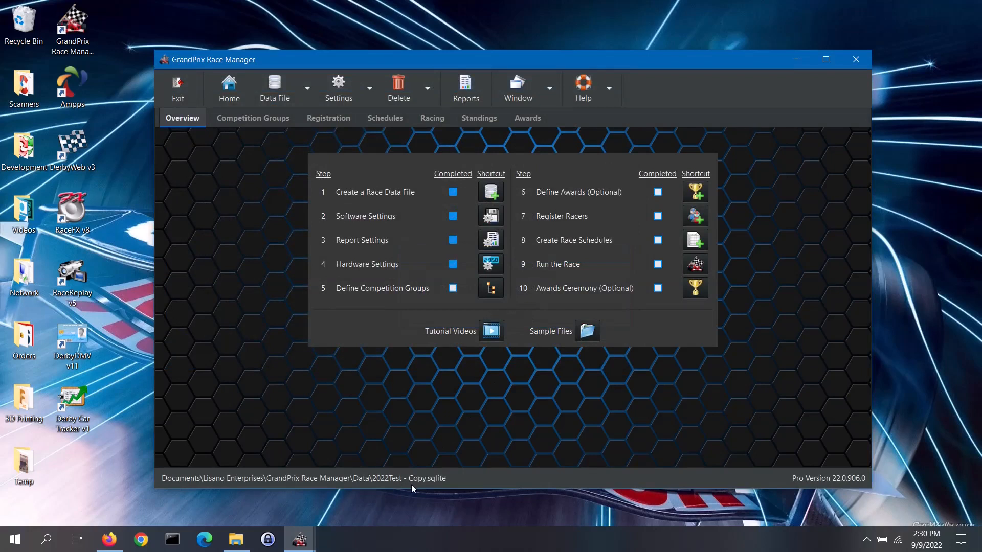
Back up the data file that is currently in use and dismiss the notice
click(282, 93)
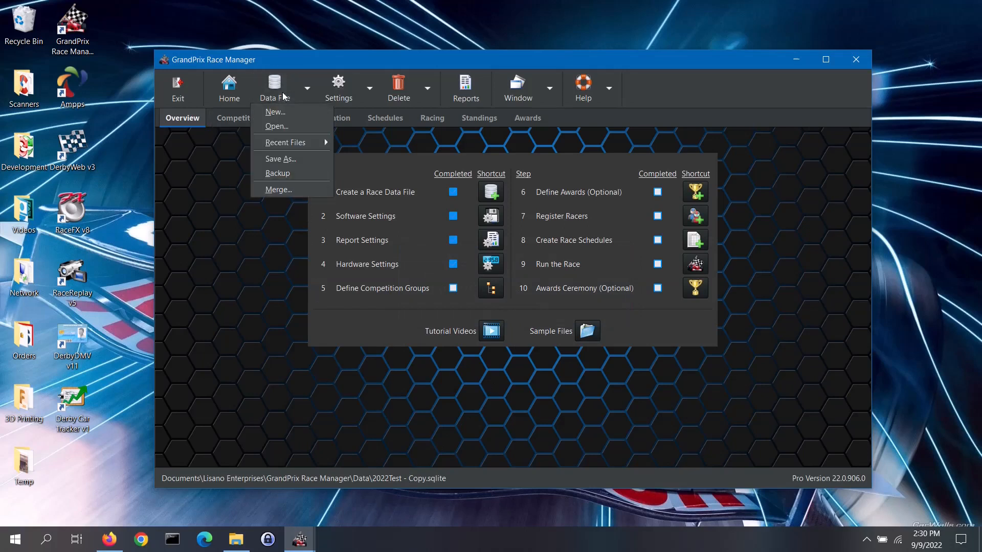
click(303, 176)
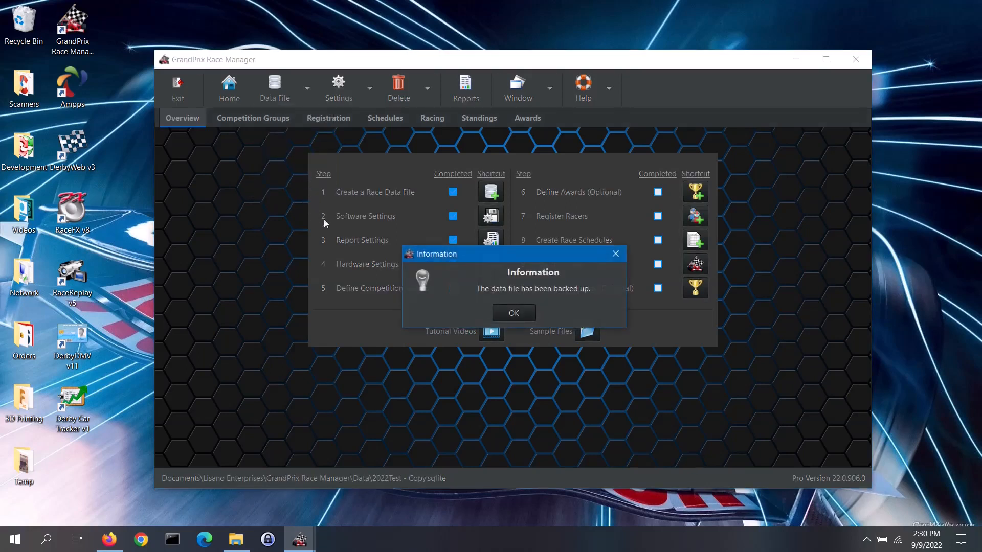
click(526, 315)
Switch to File Explorer, locate the backup of 2022Test - Copy in the Data folder, and return to GrandPrix Race Manager
click(236, 539)
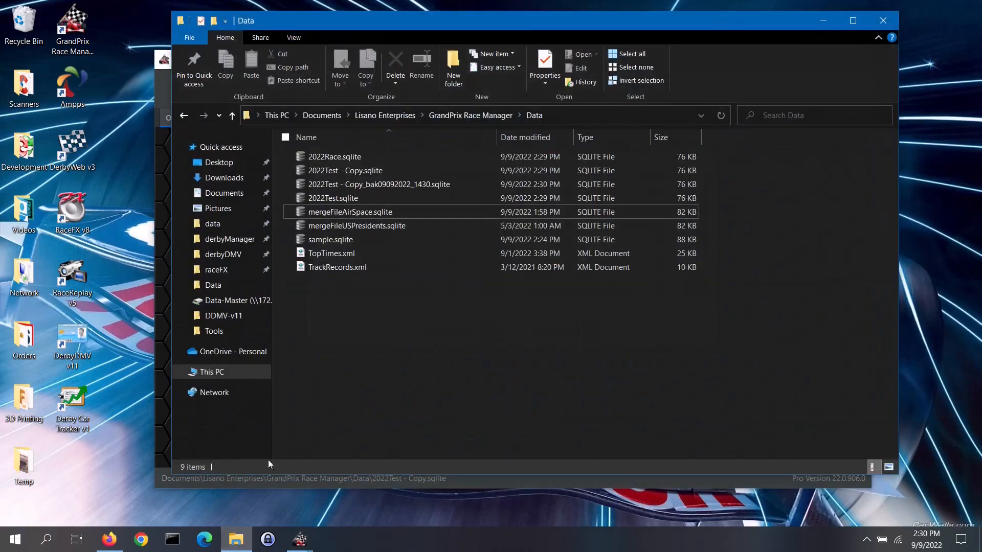
click(419, 185)
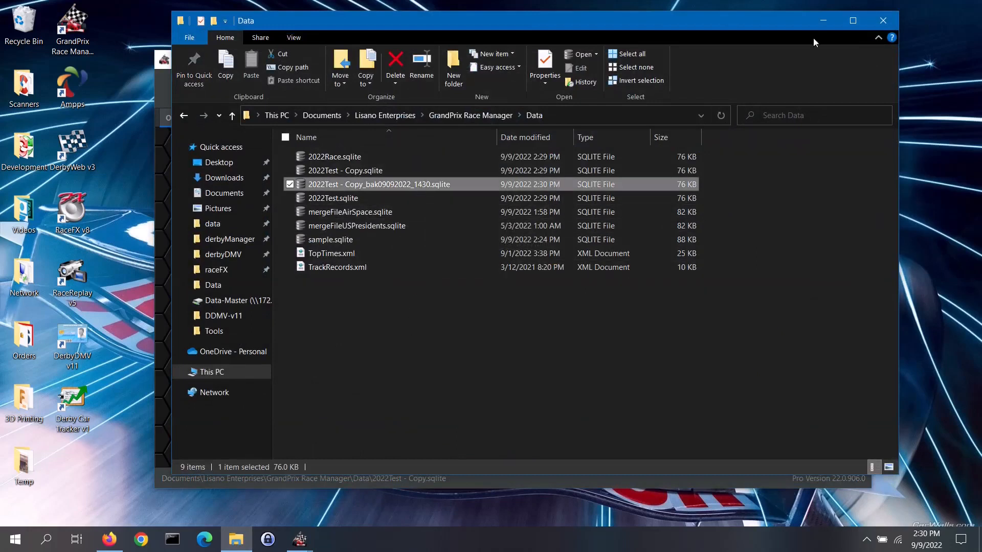
click(822, 25)
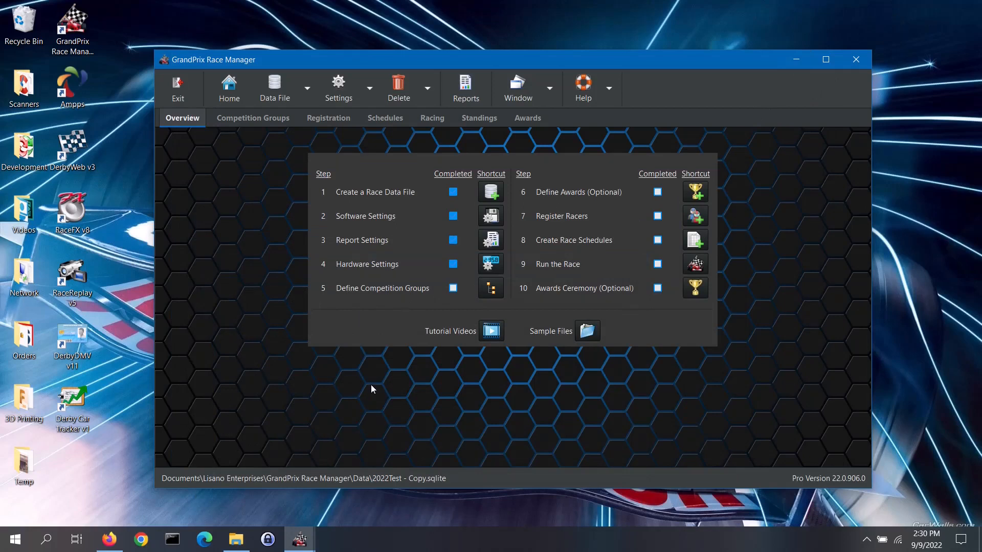
Set up a data file merge with mergeFileAirSpace.sqlite as the first source and mergeFileUSPresidents.sqlite as the second
click(275, 95)
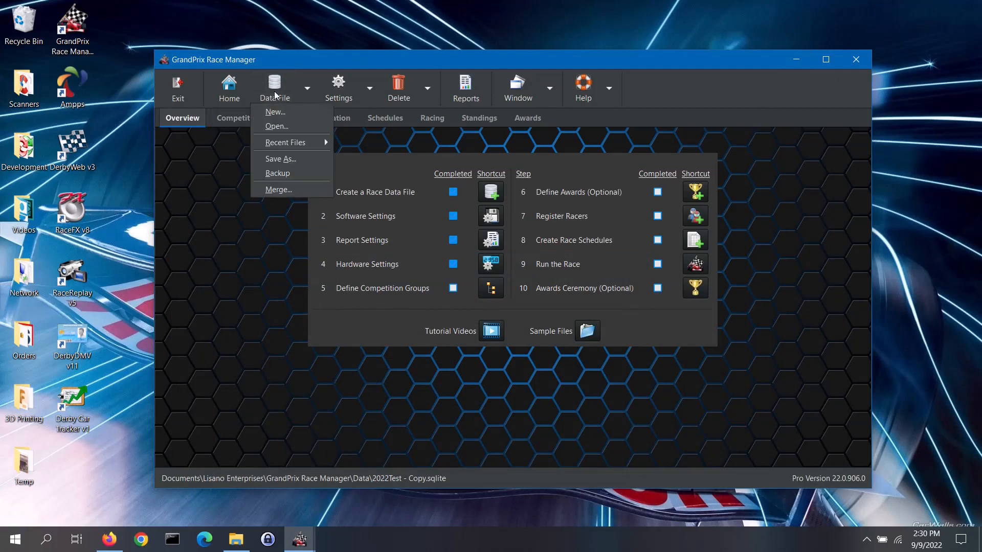
click(314, 190)
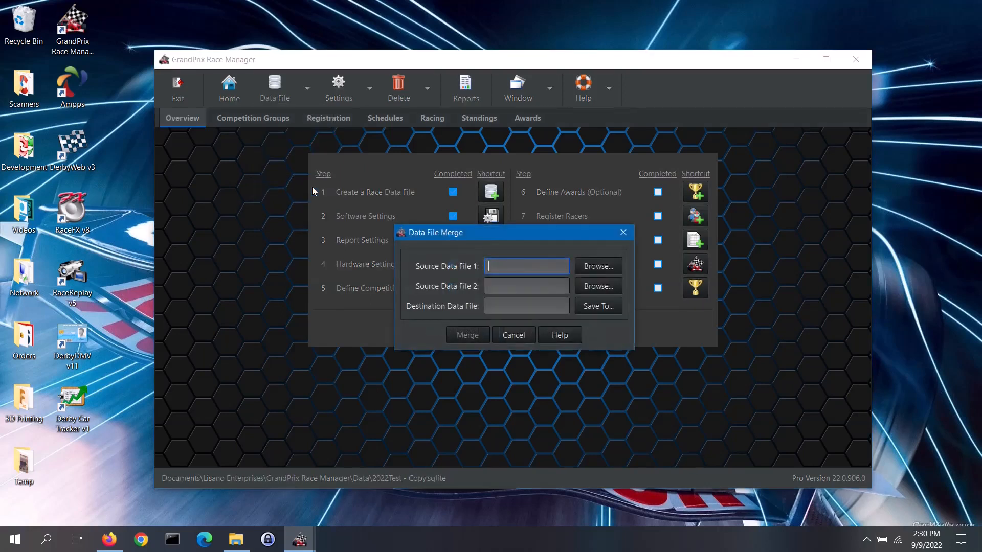
click(616, 267)
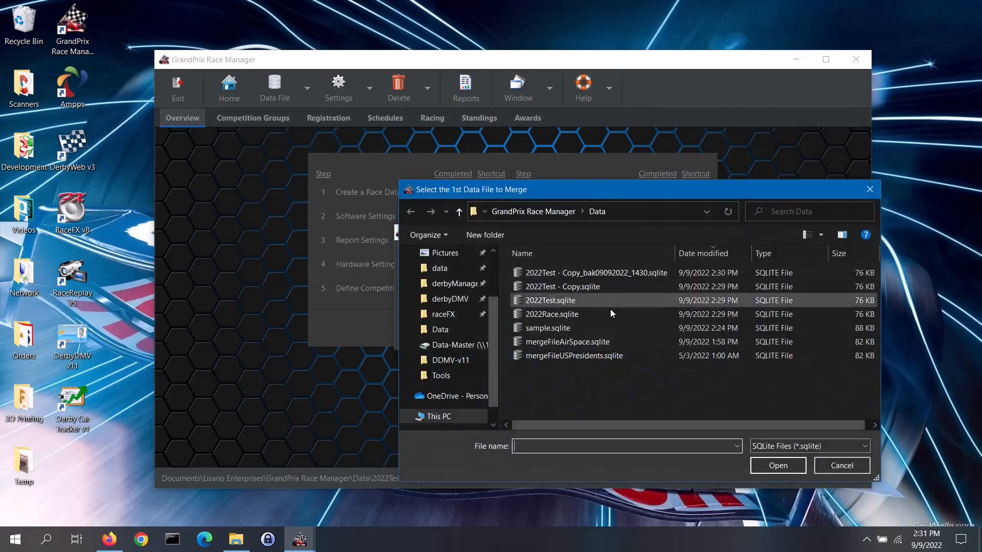
click(601, 341)
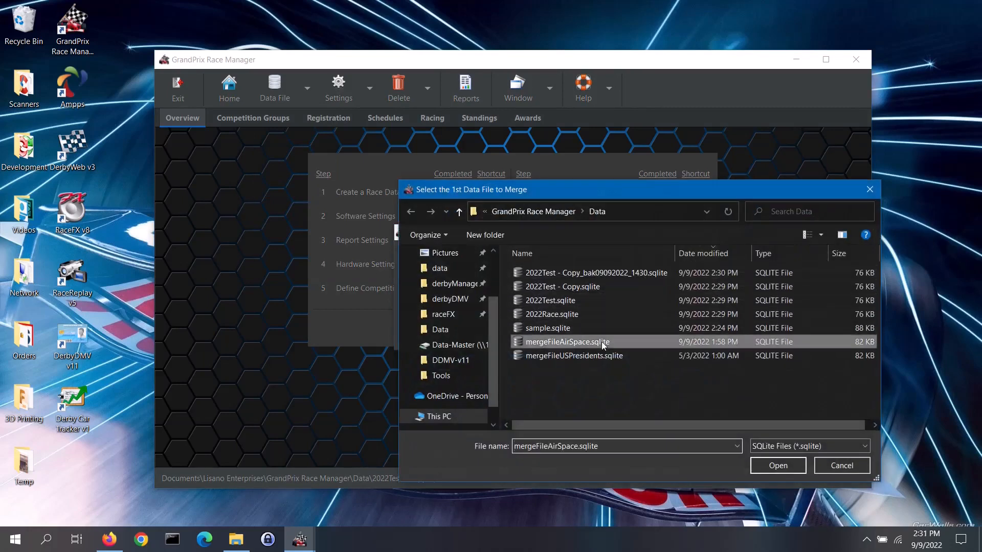
click(768, 468)
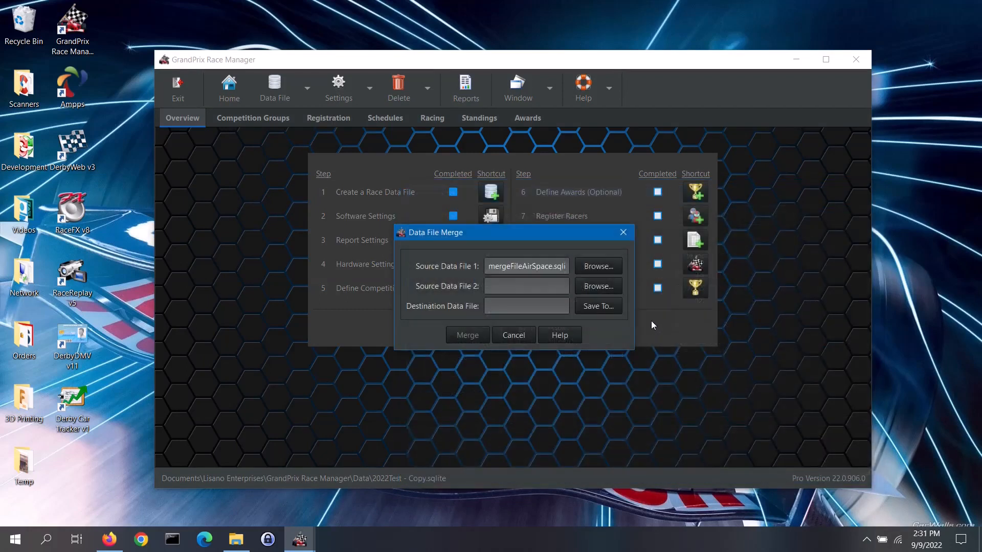
click(612, 284)
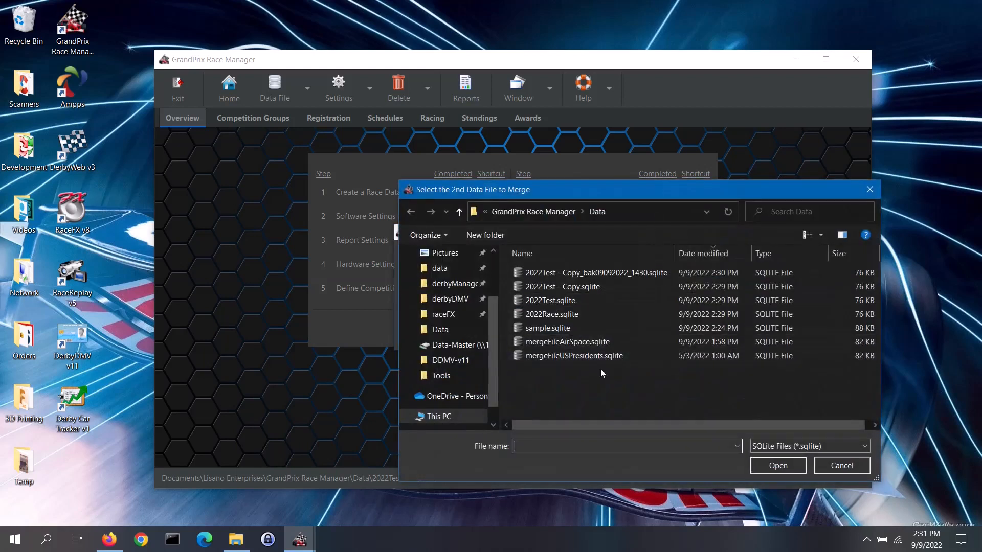
click(601, 357)
click(774, 465)
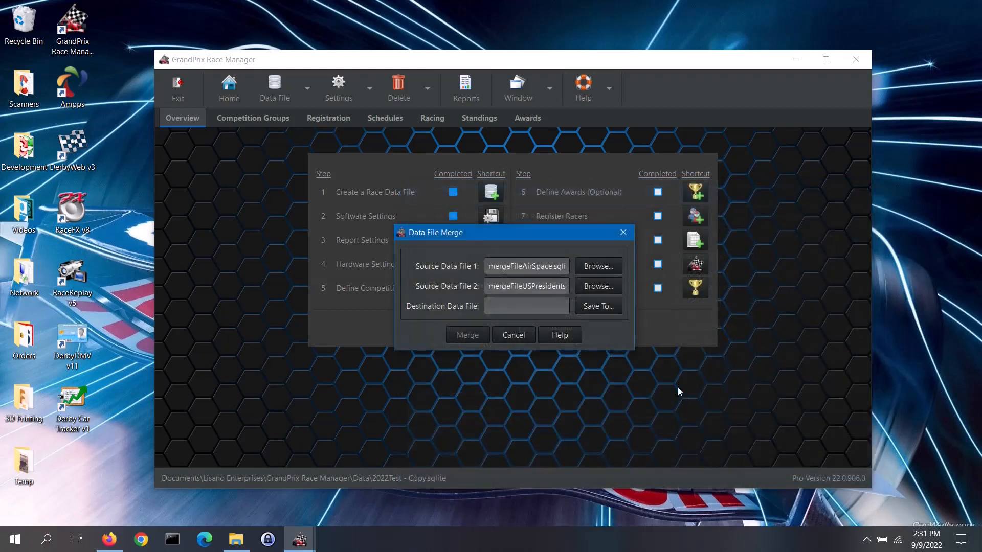
Set the merge destination to MergedDataFile.sqlite in the Data folder and merge the two source files
click(618, 311)
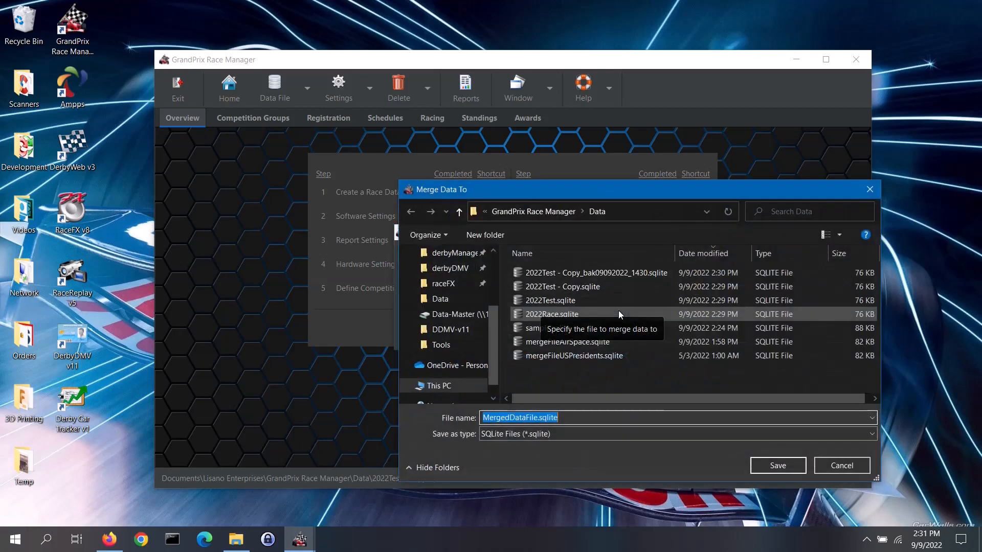
click(769, 468)
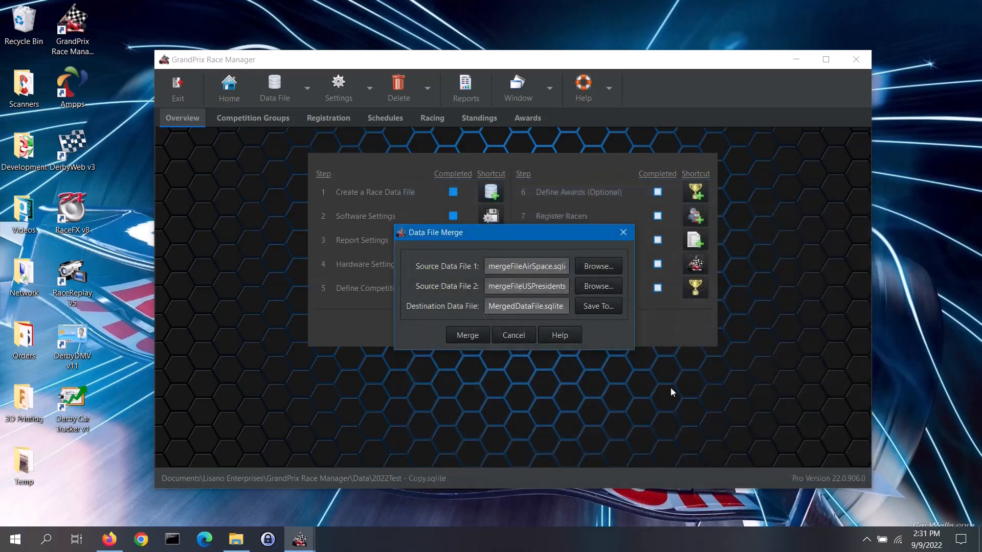
click(474, 338)
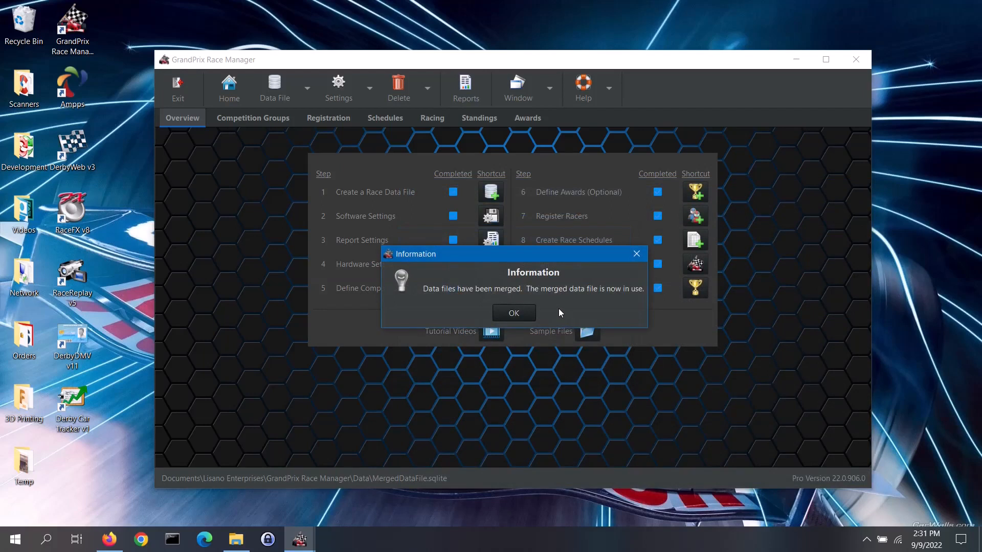
click(523, 314)
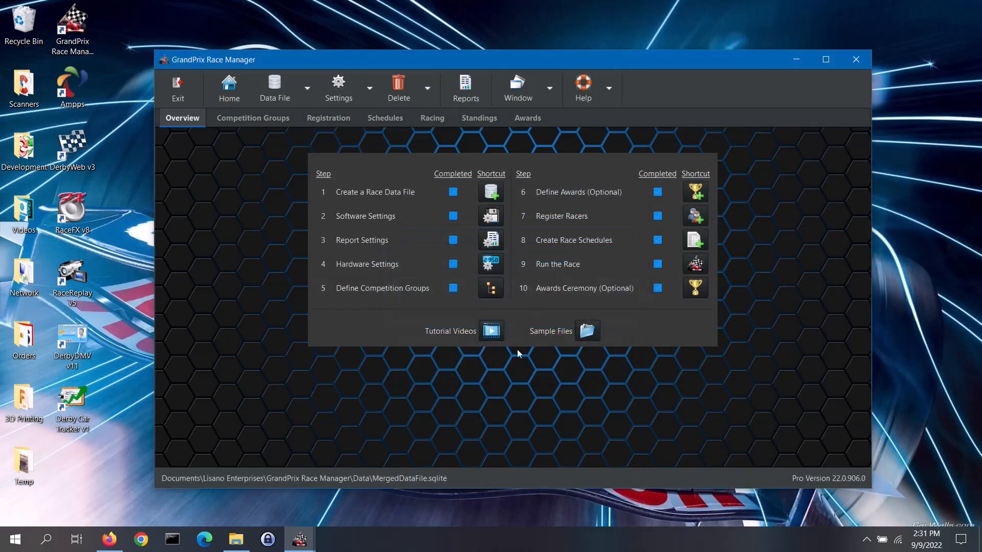